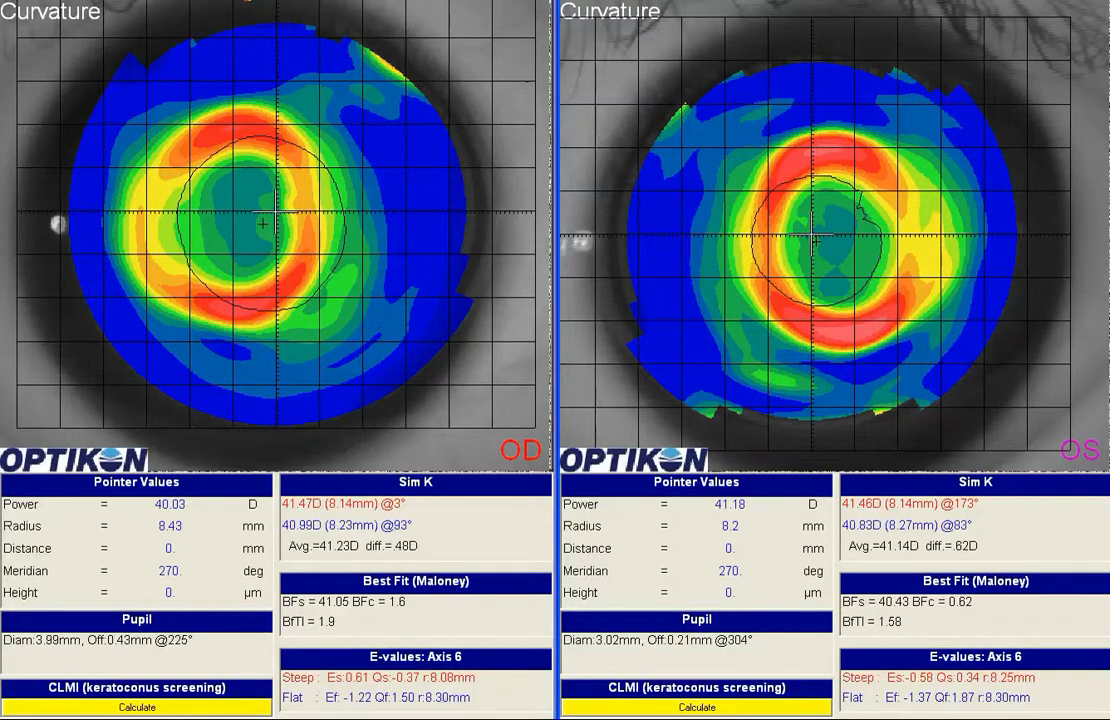
- Bring up the Wave lens designs R0002265.WL1 and L0002256.WL1 and align their windows side by side
{"action": "left_click", "coordinate": [225, 719]}
{"action": "left_click", "coordinate": [158, 719]}
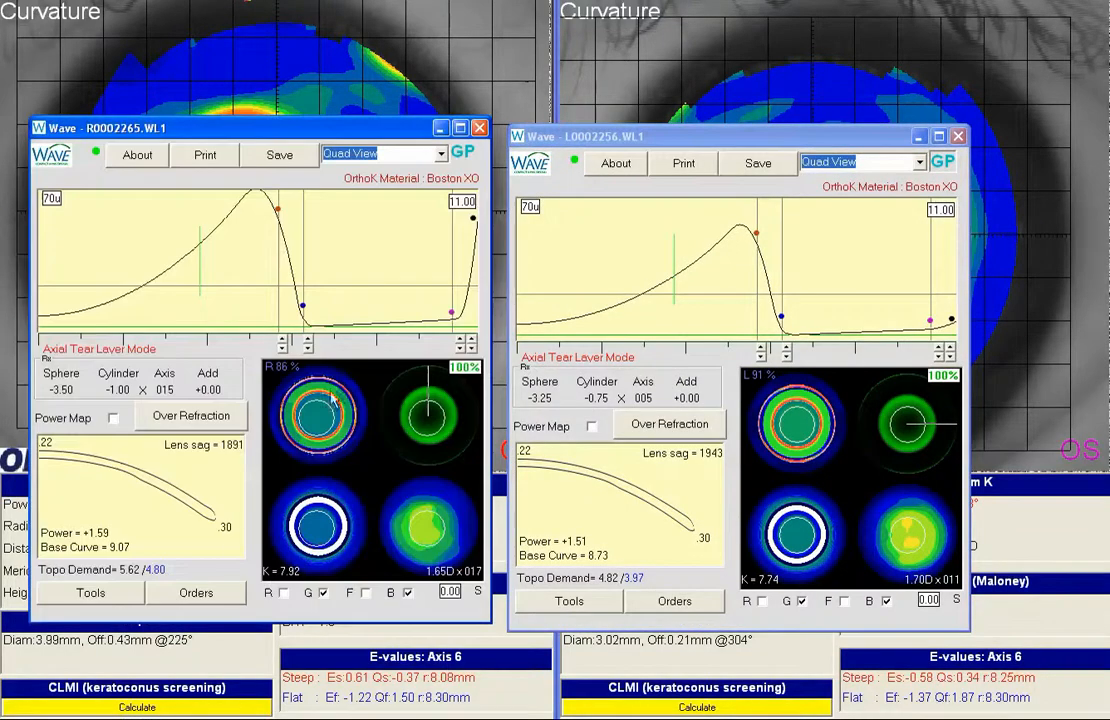
{"action": "left_click_drag", "start_coordinate": [410, 142], "coordinate": [426, 150]}
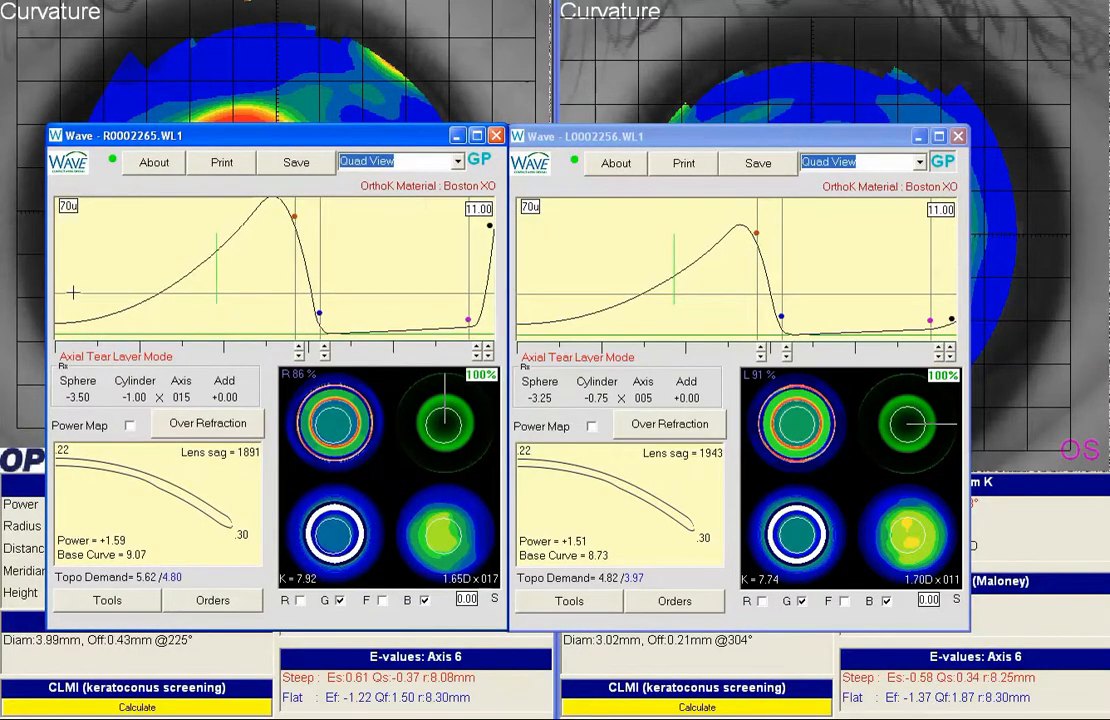
- Check the right lens's central tear-layer thickness on the profile graph and turn off the B option for both lenses
{"action": "left_click_drag", "start_coordinate": [68, 272], "coordinate": [57, 271]}
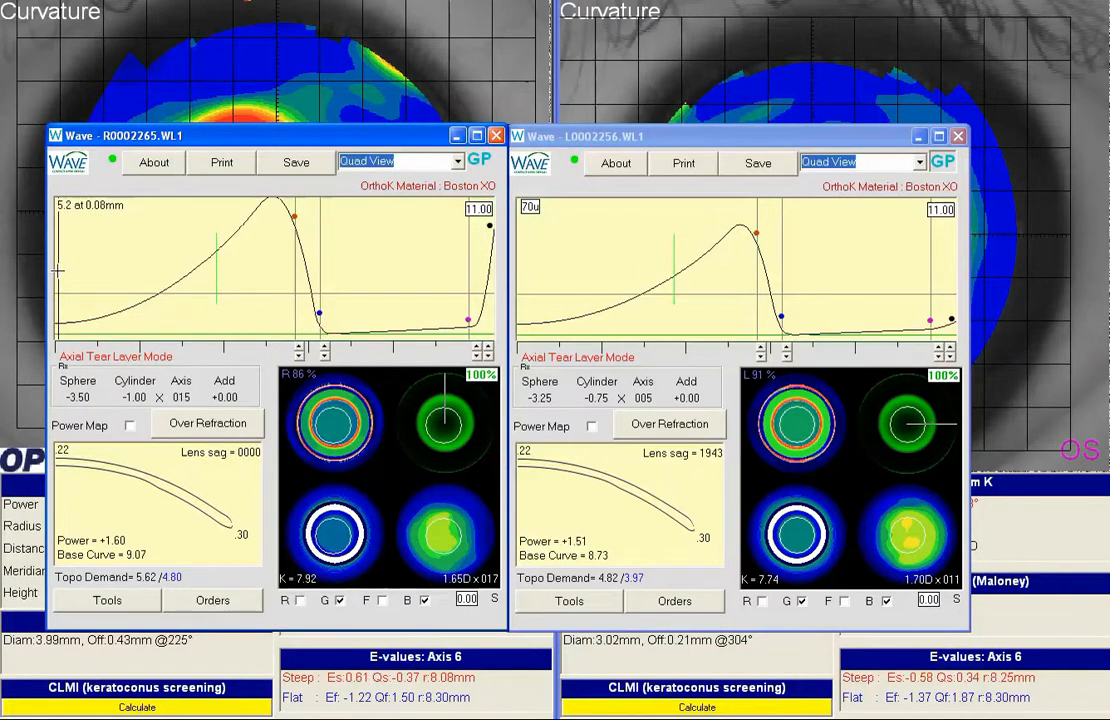
{"action": "left_click_drag", "start_coordinate": [58, 270], "coordinate": [52, 270]}
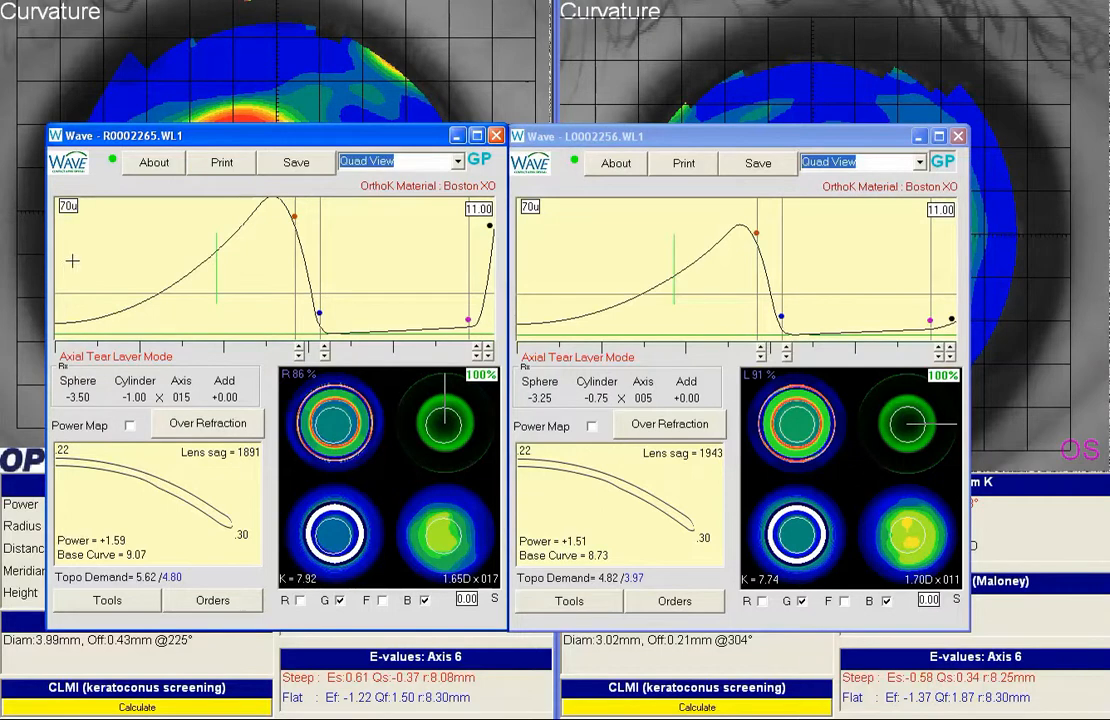
{"action": "left_click_drag", "start_coordinate": [67, 265], "coordinate": [56, 262]}
{"action": "left_click", "coordinate": [426, 602]}
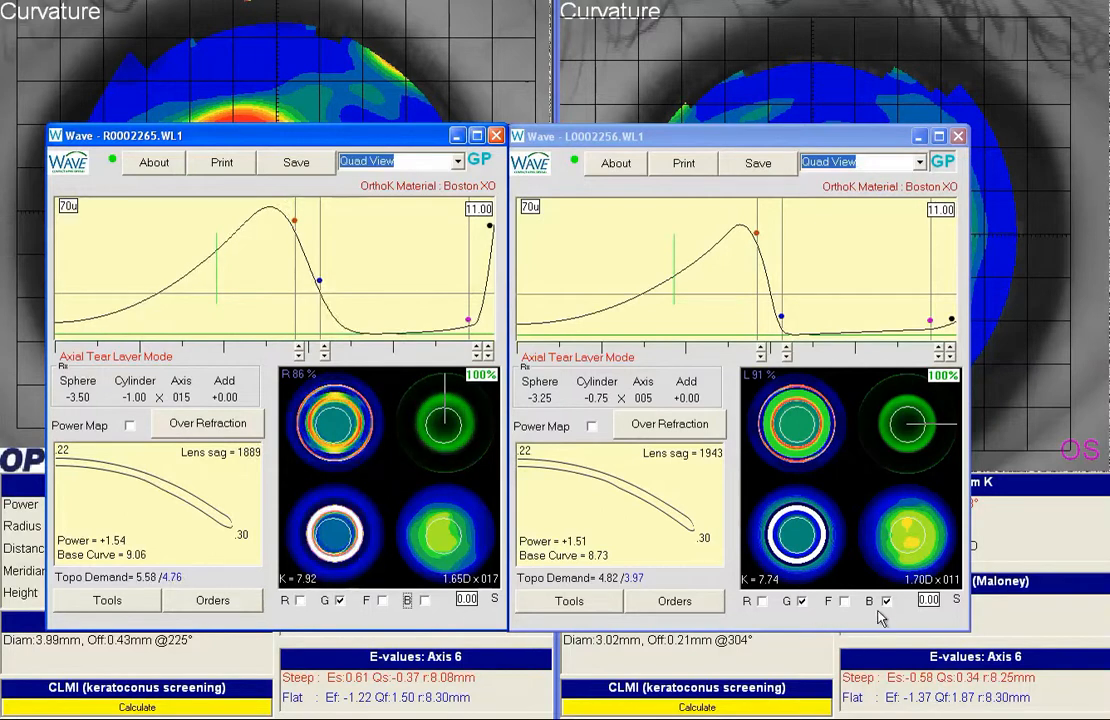
{"action": "left_click", "coordinate": [886, 603]}
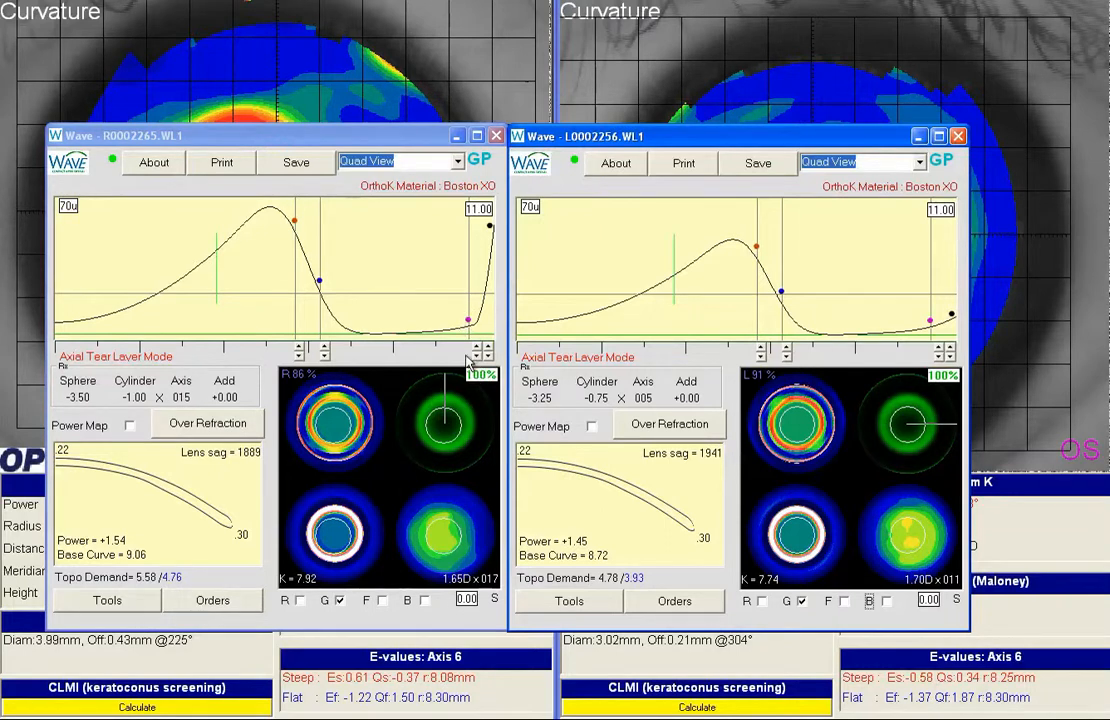
- Step down the purple control point of both lenses to a lens sag of 1894 for the right and 1946 for the left
{"action": "left_click", "coordinate": [477, 356]}
{"action": "left_click", "coordinate": [477, 356]}
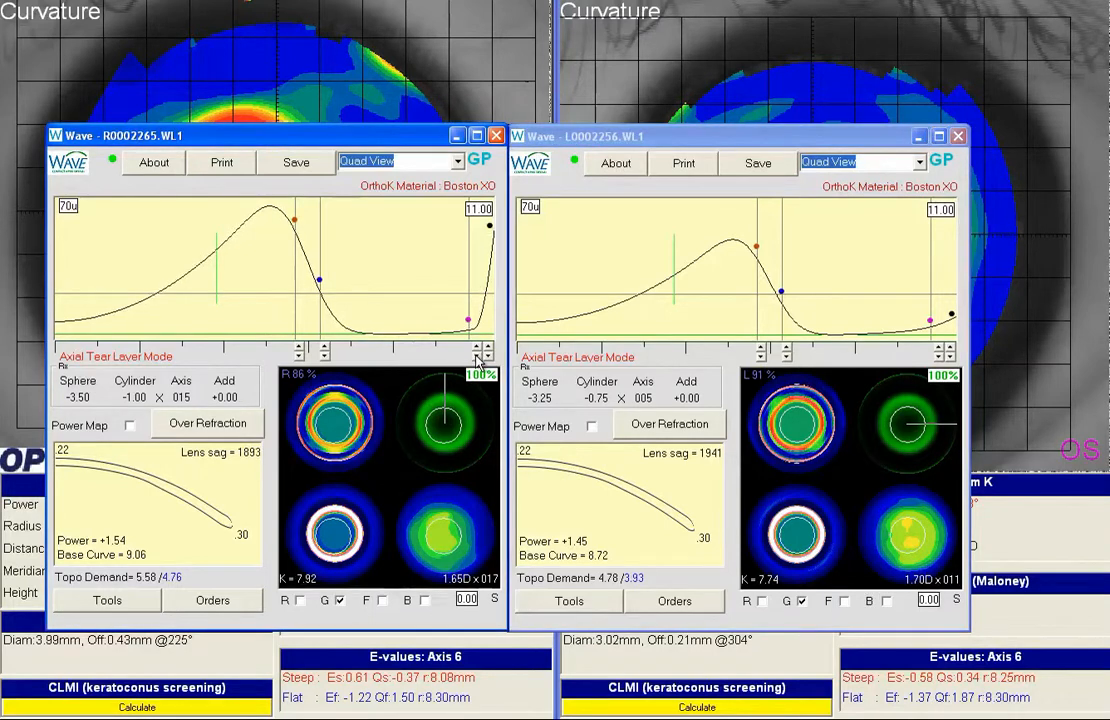
{"action": "left_click", "coordinate": [477, 356]}
{"action": "left_click", "coordinate": [477, 356]}
{"action": "left_click", "coordinate": [477, 347]}
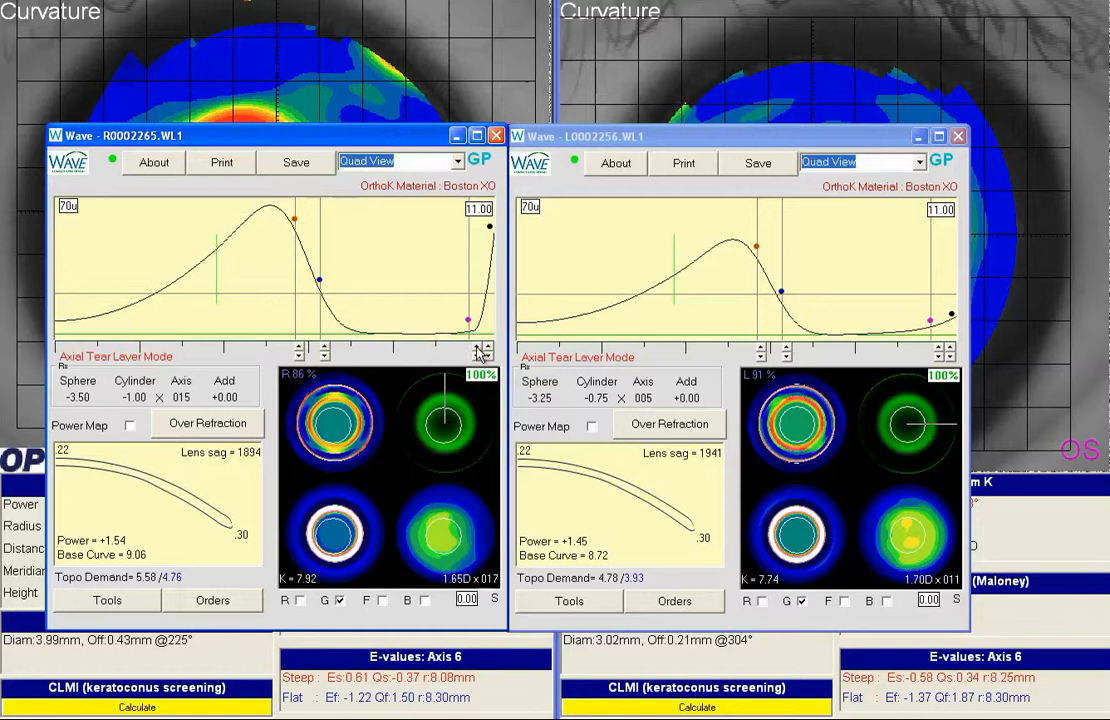
{"action": "left_click", "coordinate": [938, 356]}
{"action": "left_click", "coordinate": [938, 356]}
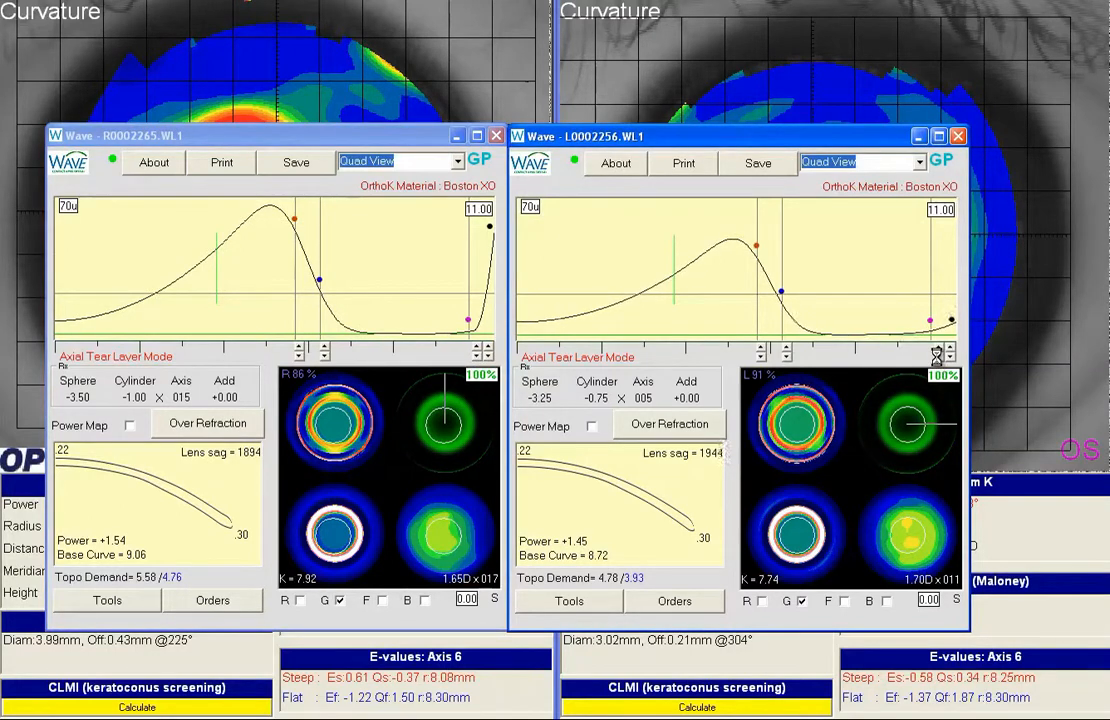
- Compare the right lens design with the OD curvature map and step down its blue control point to a lens sag of 1897
{"action": "left_click_drag", "start_coordinate": [98, 288], "coordinate": [58, 283]}
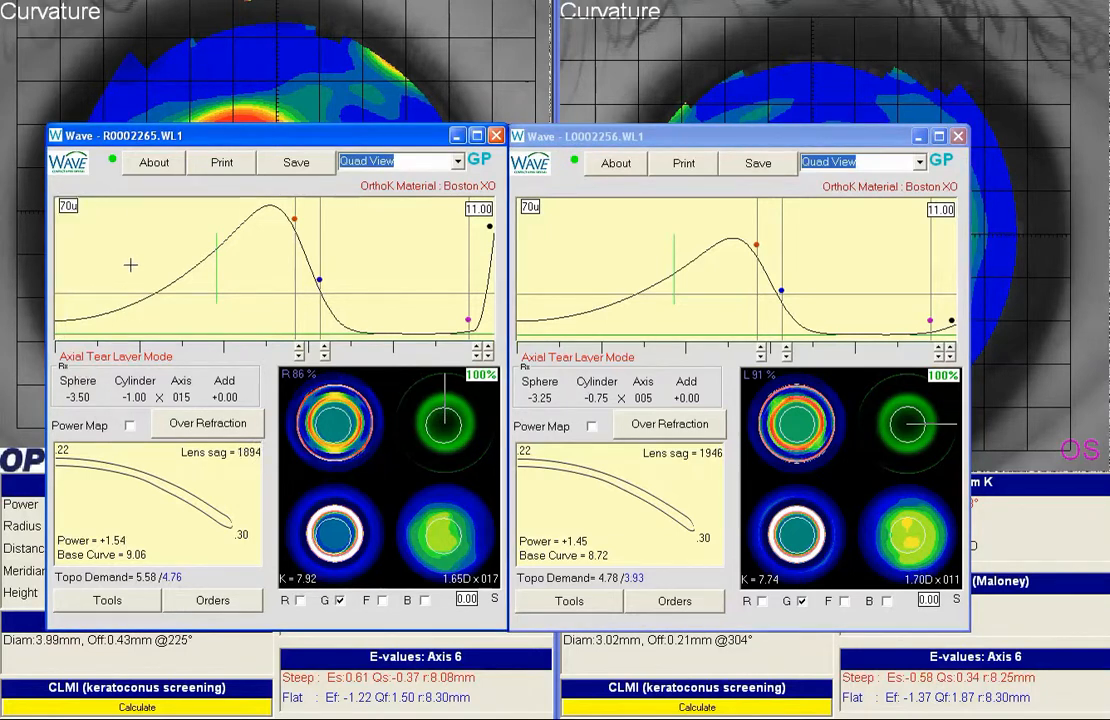
{"action": "left_click_drag", "start_coordinate": [232, 139], "coordinate": [813, 230]}
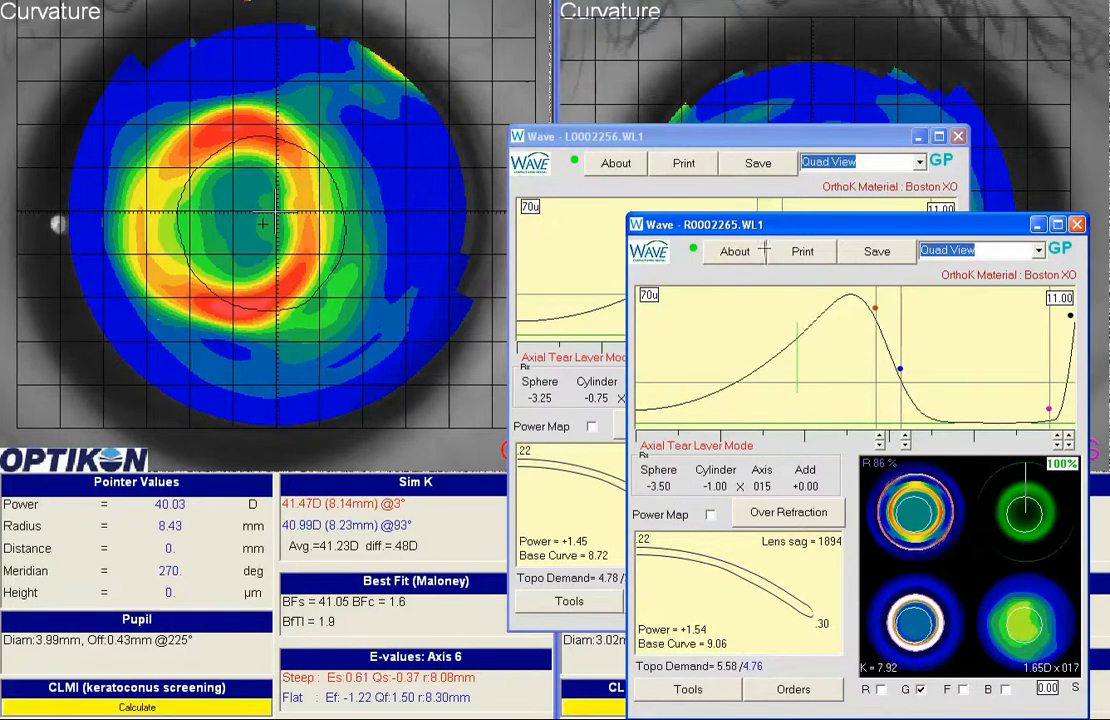
{"action": "left_click_drag", "start_coordinate": [903, 230], "coordinate": [326, 149]}
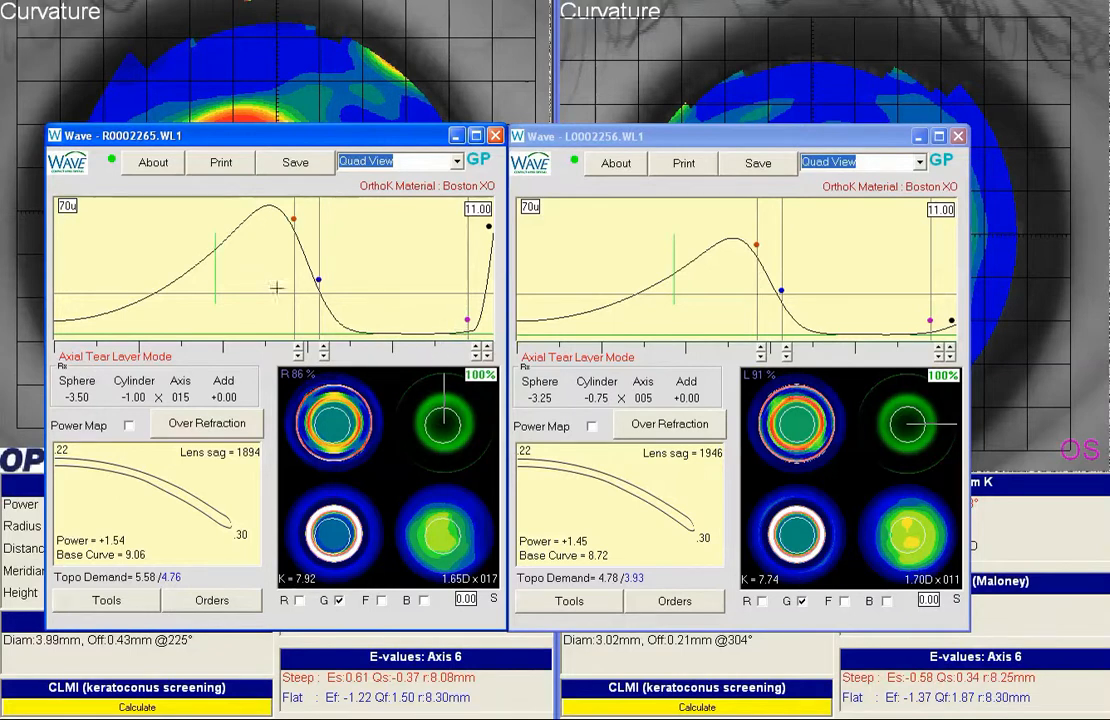
{"action": "left_click", "coordinate": [322, 354]}
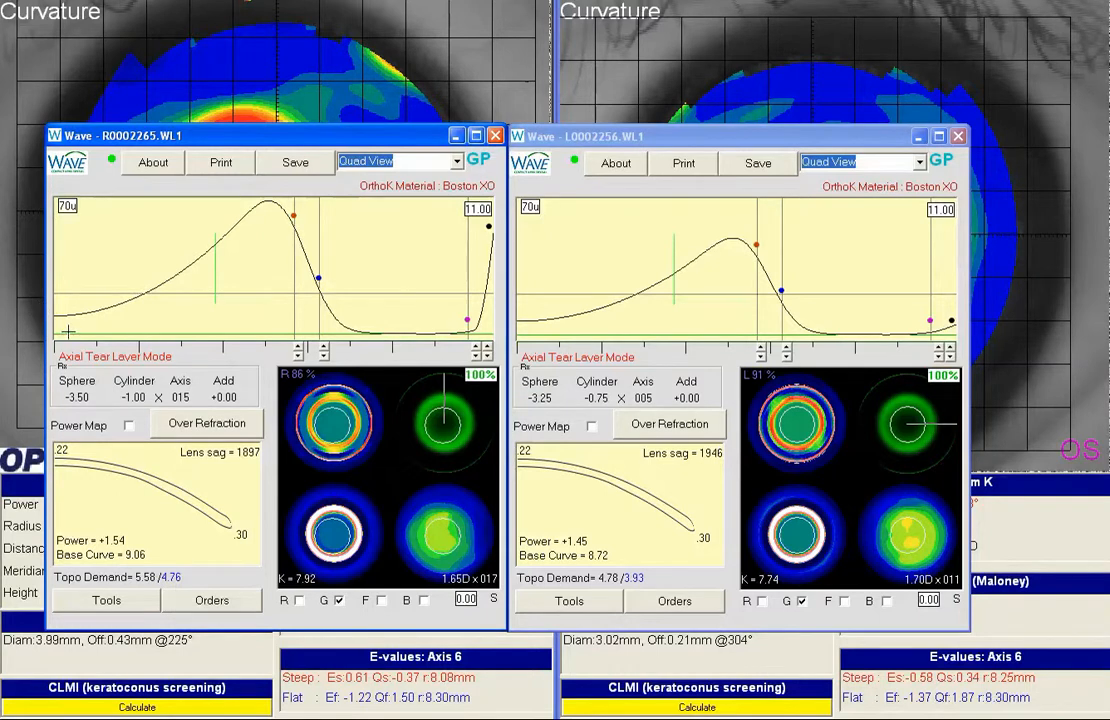
- Set the right lens's center thickness to .28
{"action": "left_click", "coordinate": [64, 452]}
{"action": "left_click", "coordinate": [106, 452]}
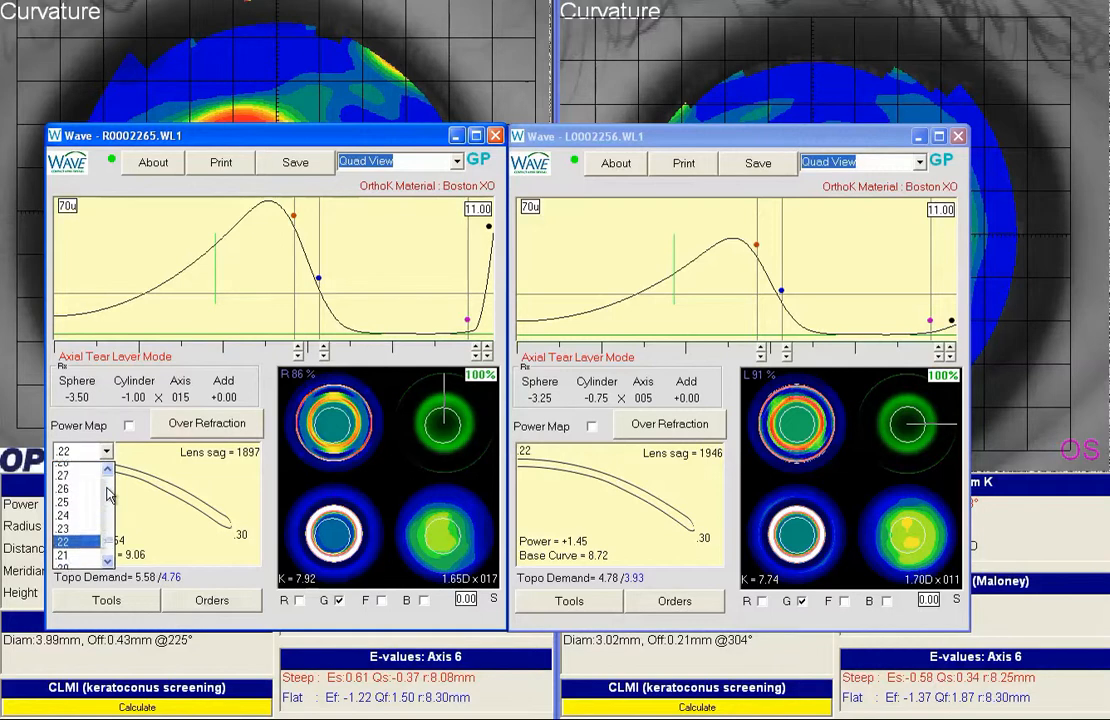
{"action": "left_click", "coordinate": [106, 468]}
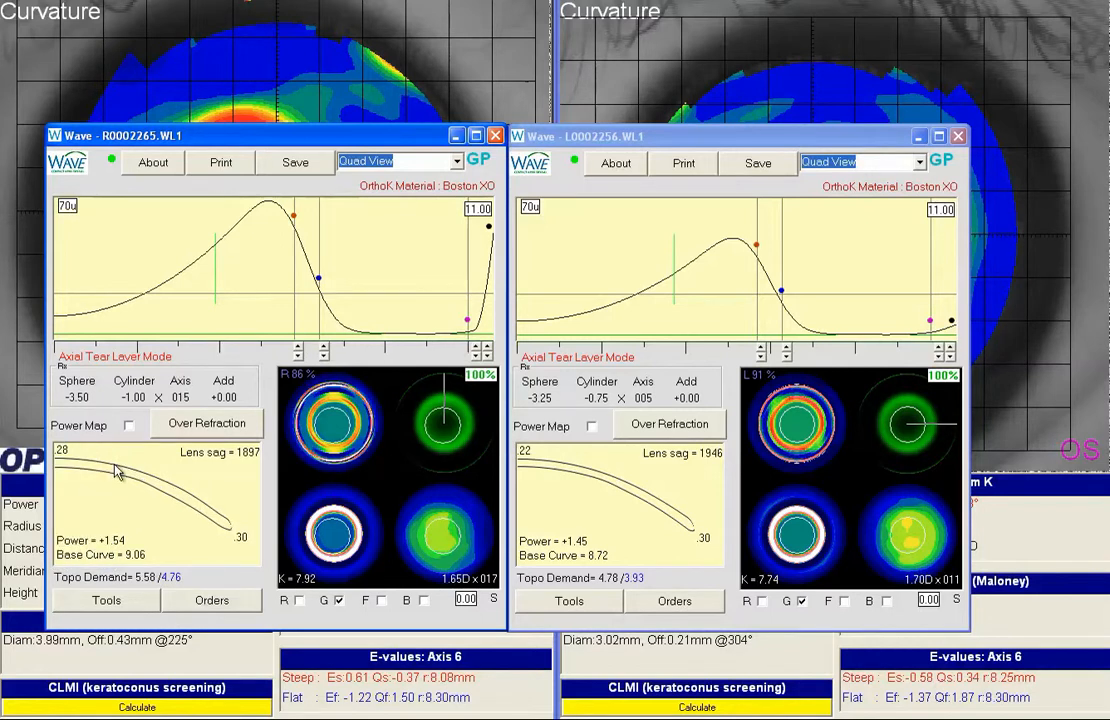
- Set the left lens's center thickness to .28 and step down its blue control point to a lens sag of 1948
{"action": "left_click", "coordinate": [524, 455]}
{"action": "left_click", "coordinate": [569, 454]}
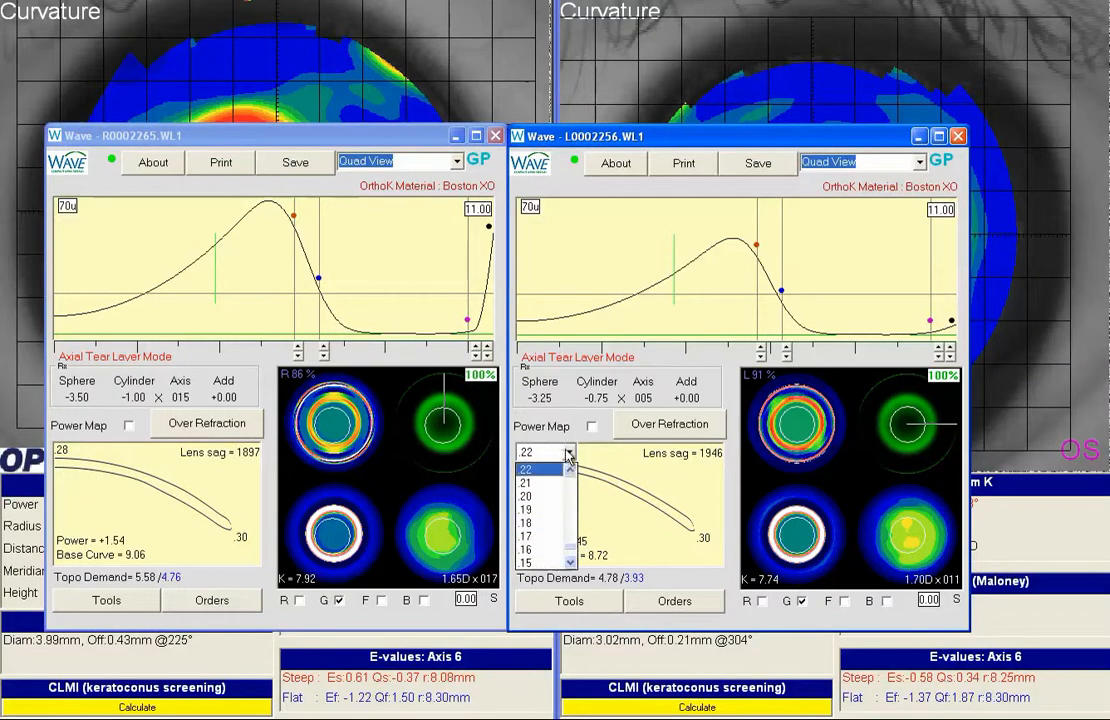
{"action": "scroll", "coordinate": [552, 490], "scroll_direction": "up", "scroll_amount": 3}
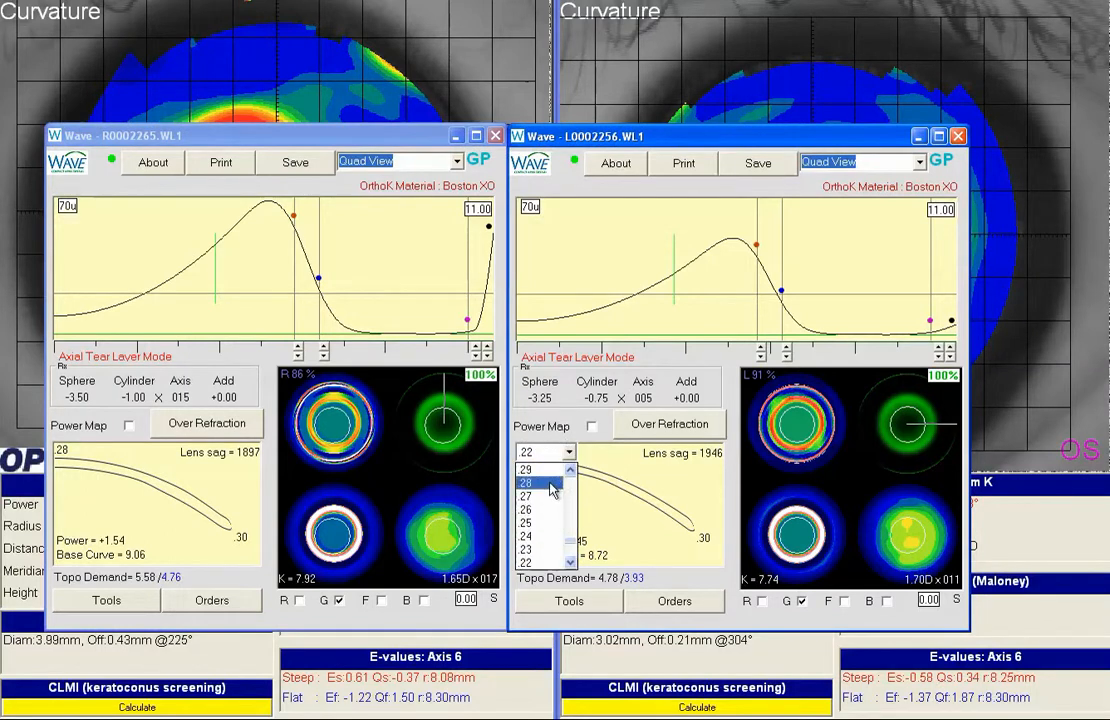
{"action": "left_click", "coordinate": [551, 485]}
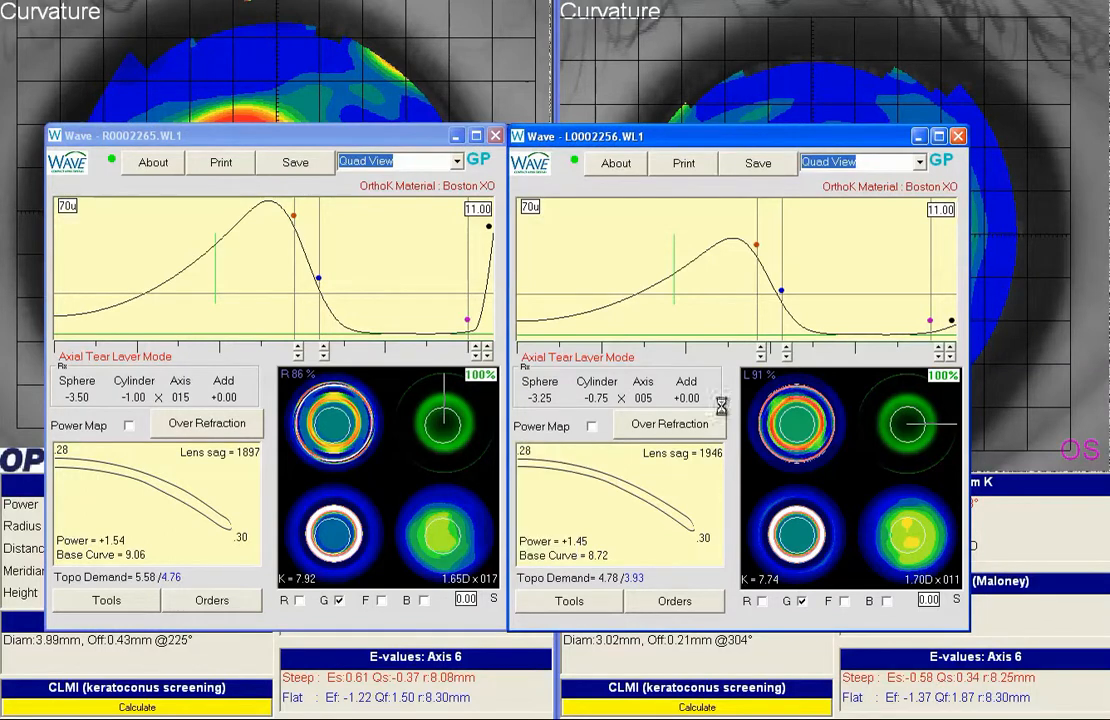
{"action": "left_click", "coordinate": [786, 358]}
{"action": "left_click", "coordinate": [786, 358]}
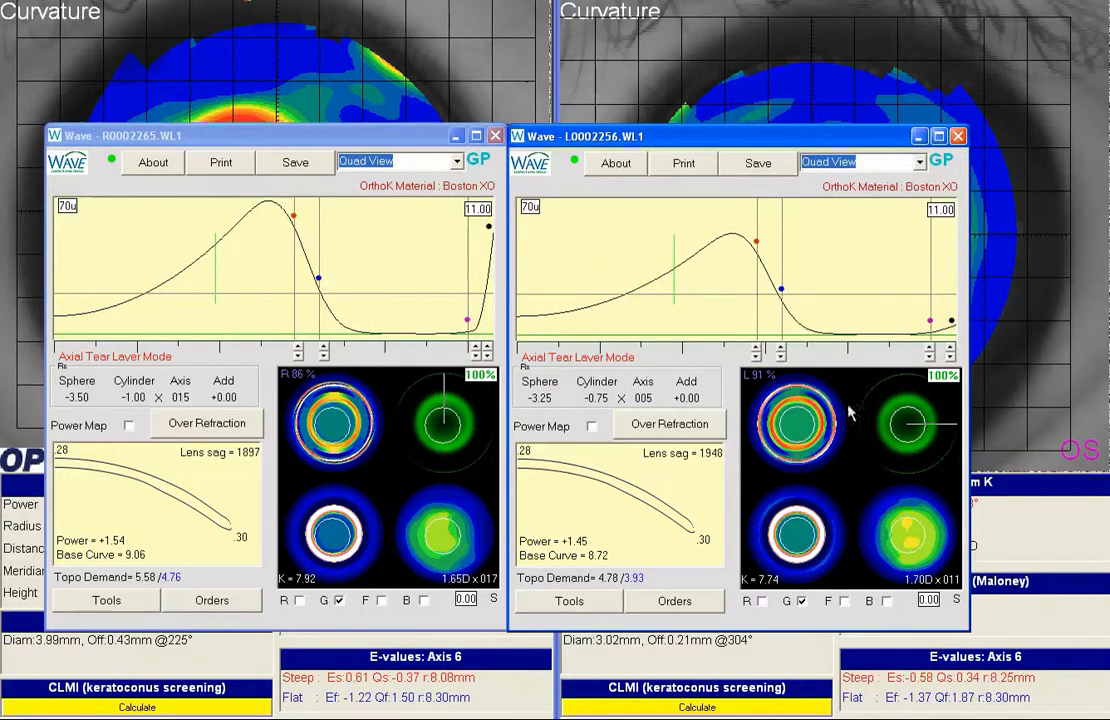
- Examine the tear-layer profile along several meridians of the left lens and of the right lens
{"action": "left_click", "coordinate": [925, 403]}
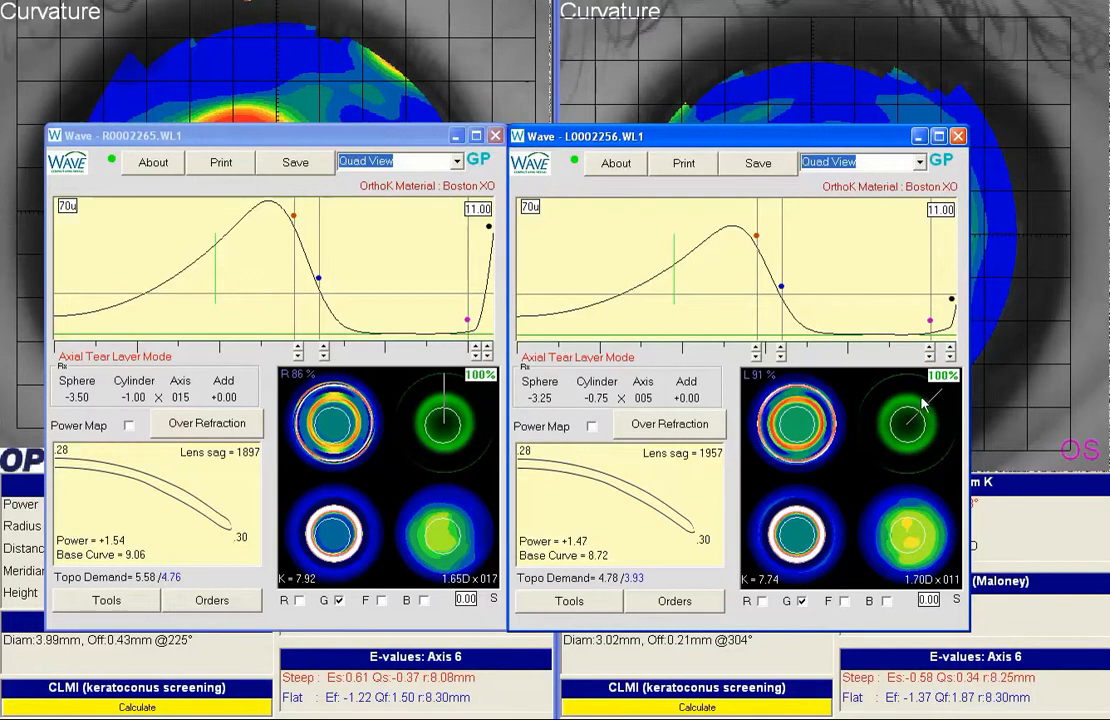
{"action": "left_click", "coordinate": [907, 394]}
{"action": "left_click", "coordinate": [887, 397]}
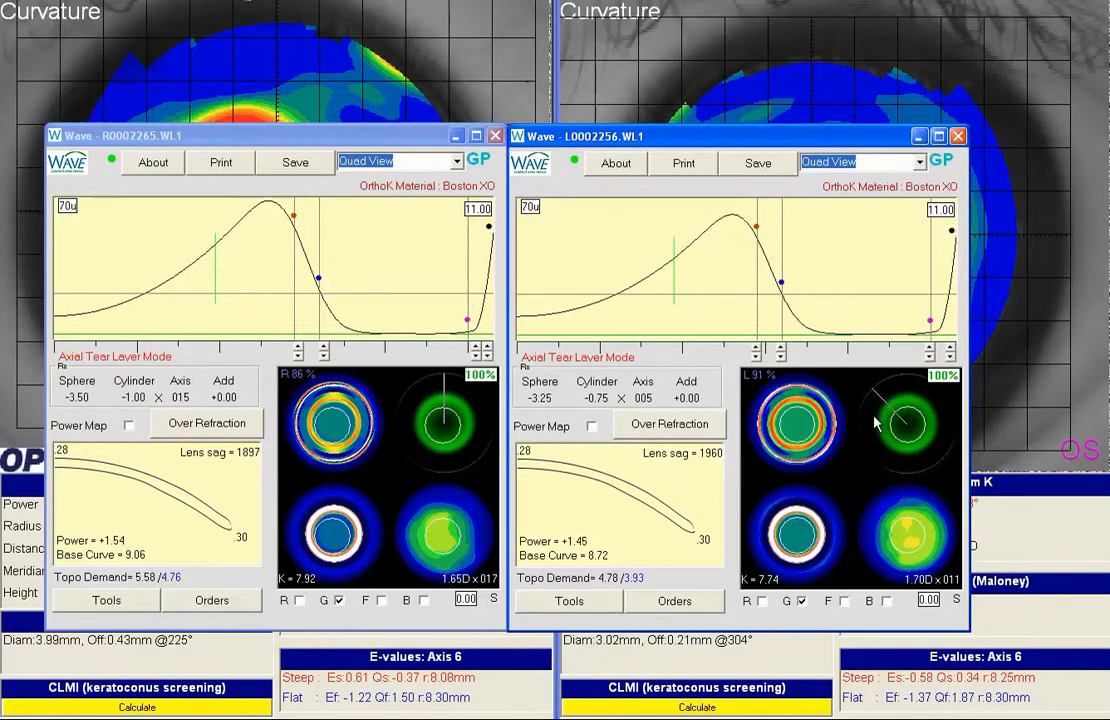
{"action": "left_click", "coordinate": [873, 424]}
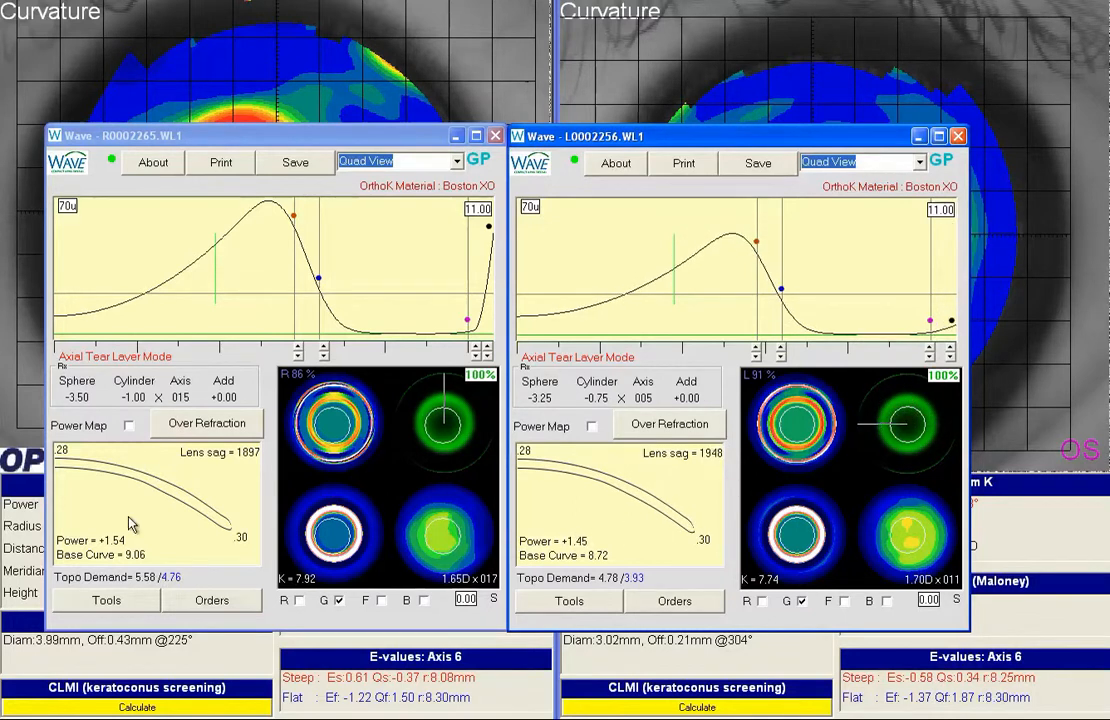
{"action": "left_click", "coordinate": [479, 412]}
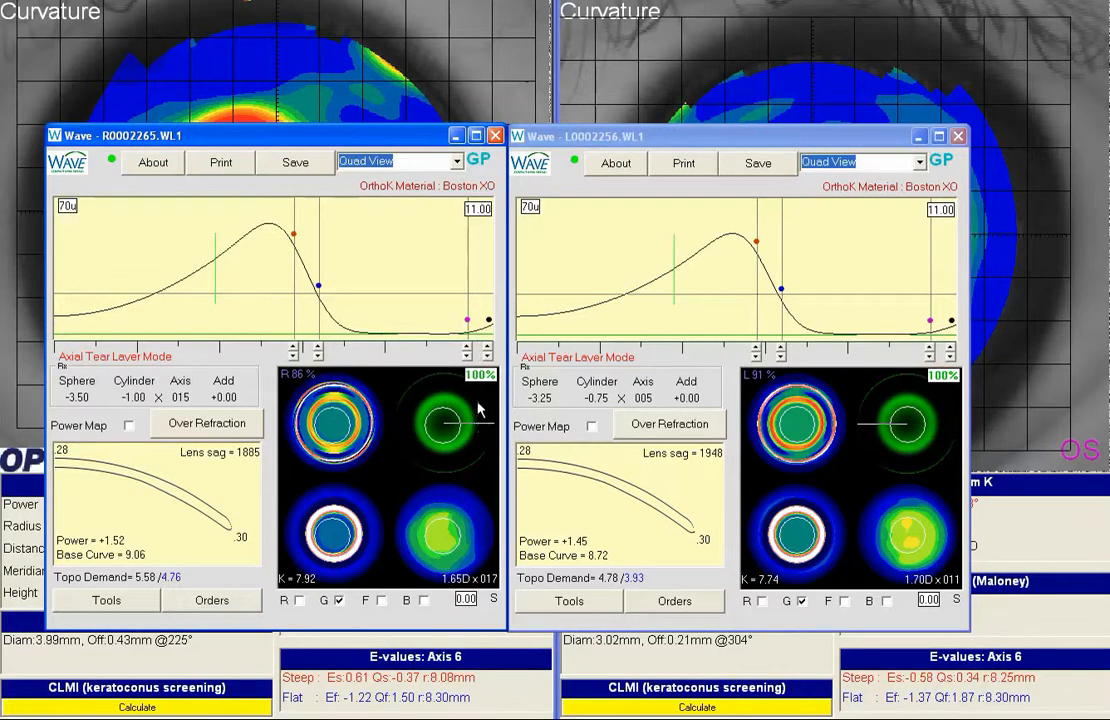
{"action": "left_click", "coordinate": [442, 392]}
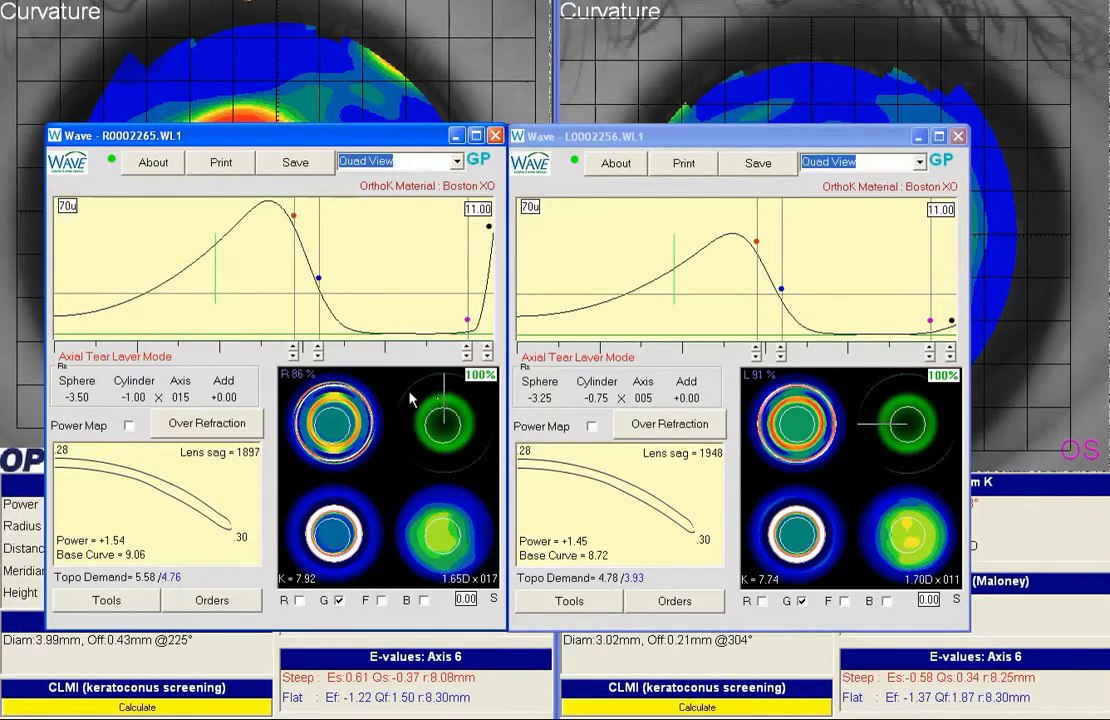
{"action": "left_click", "coordinate": [410, 400]}
{"action": "left_click", "coordinate": [401, 428]}
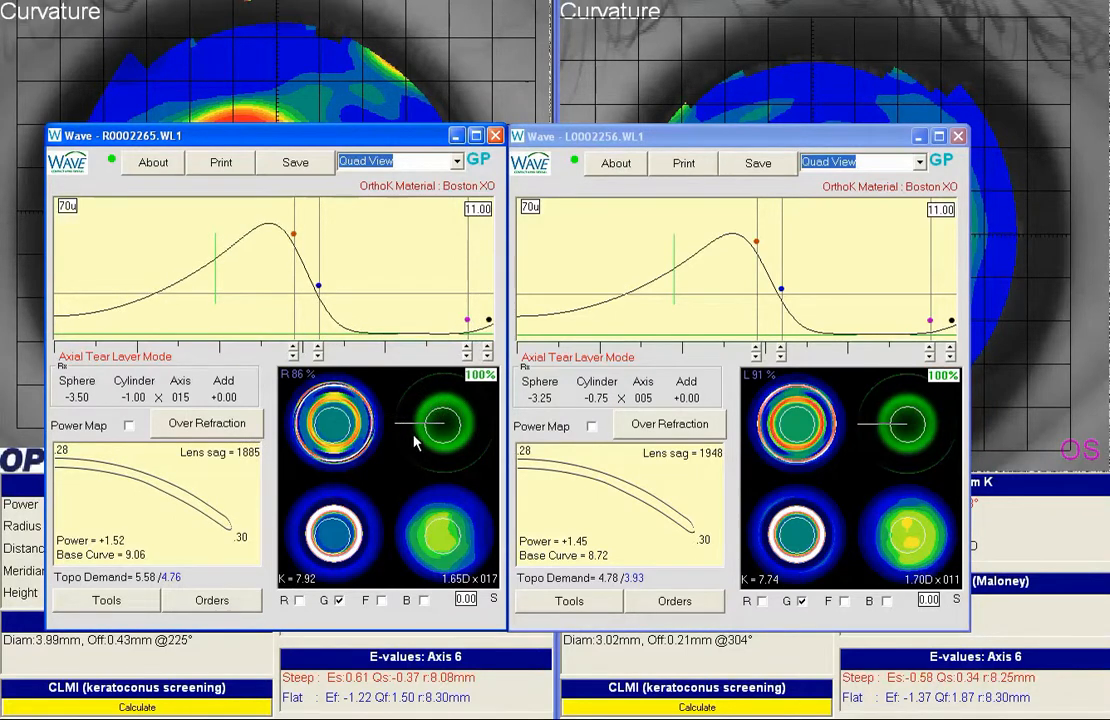